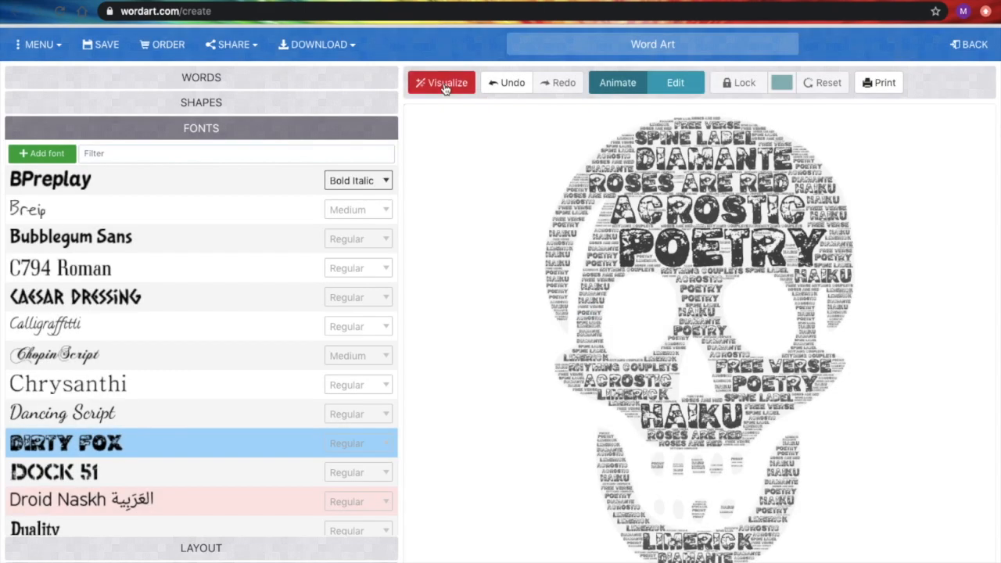
- Apply the Headline One font to the word cloud and visualize it
{"action": "scroll", "coordinate": [193, 346], "scroll_direction": "down", "scroll_amount": 1}
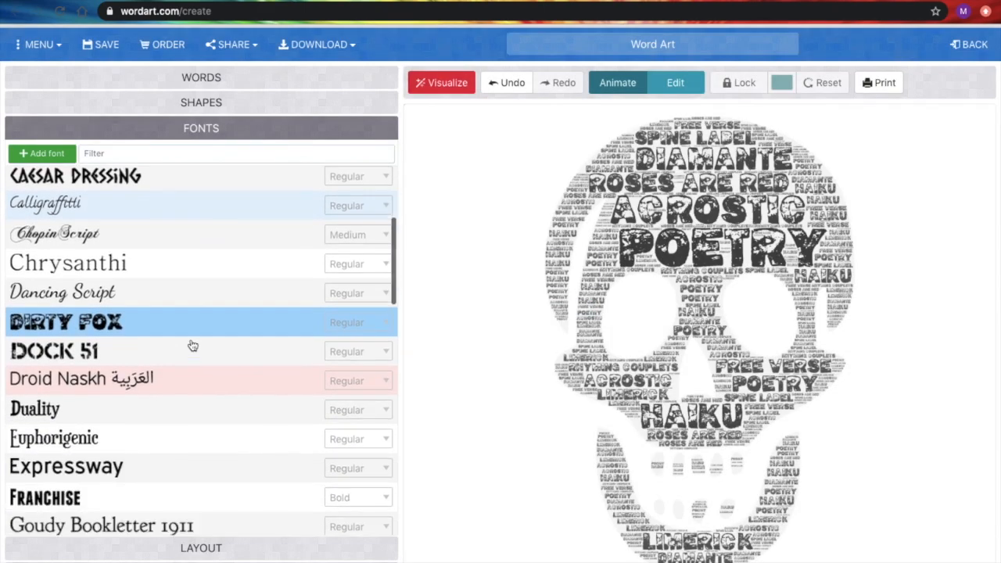
{"action": "scroll", "coordinate": [193, 345], "scroll_direction": "down", "scroll_amount": 3}
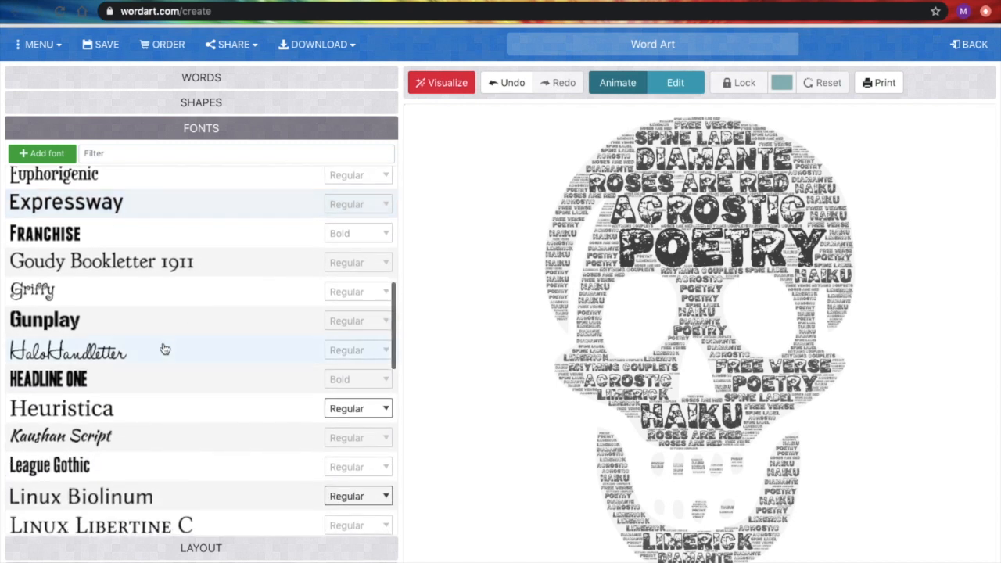
{"action": "left_click", "coordinate": [92, 380]}
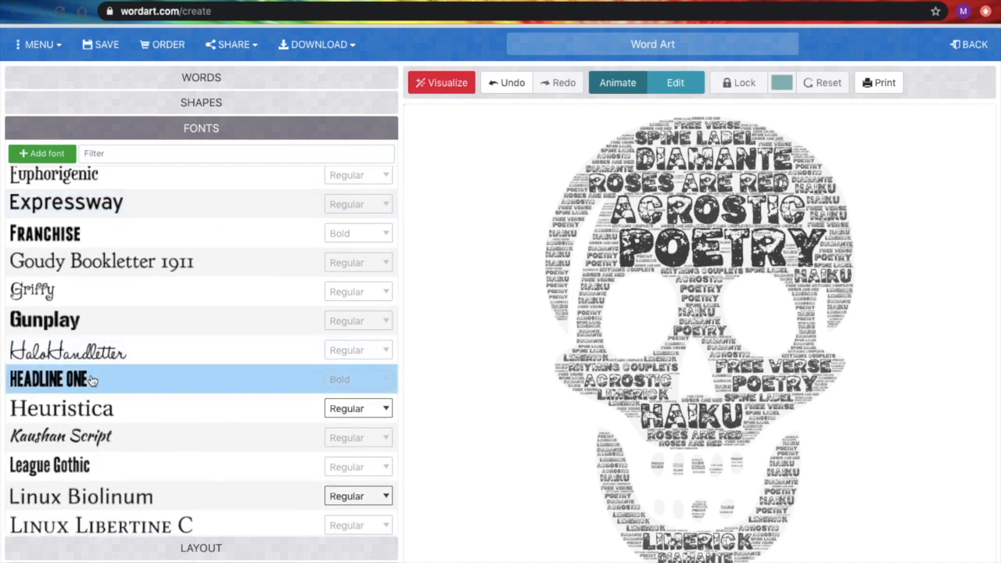
{"action": "left_click", "coordinate": [451, 82]}
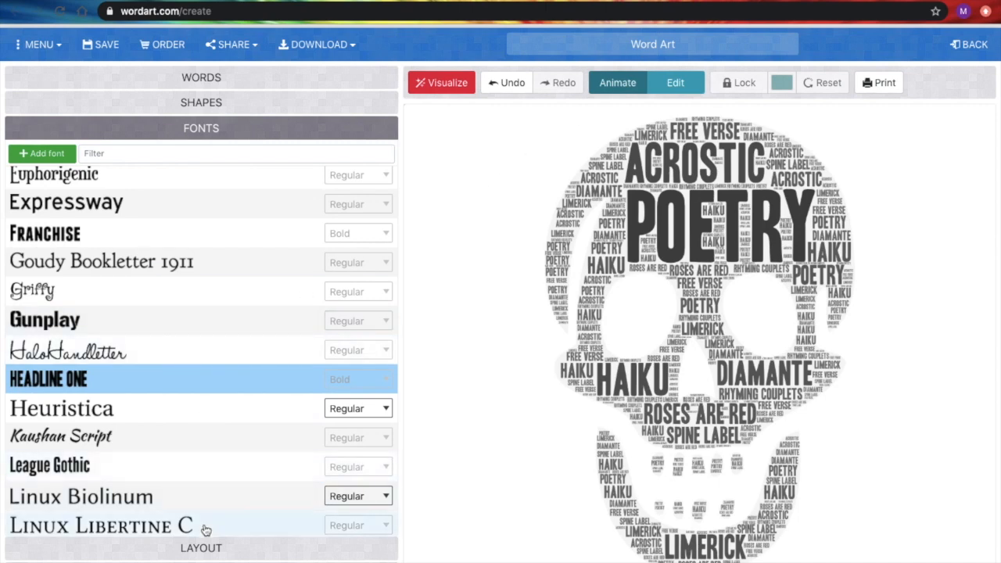
- Switch the word layout to Random and visualize the cloud again
{"action": "left_click", "coordinate": [229, 549]}
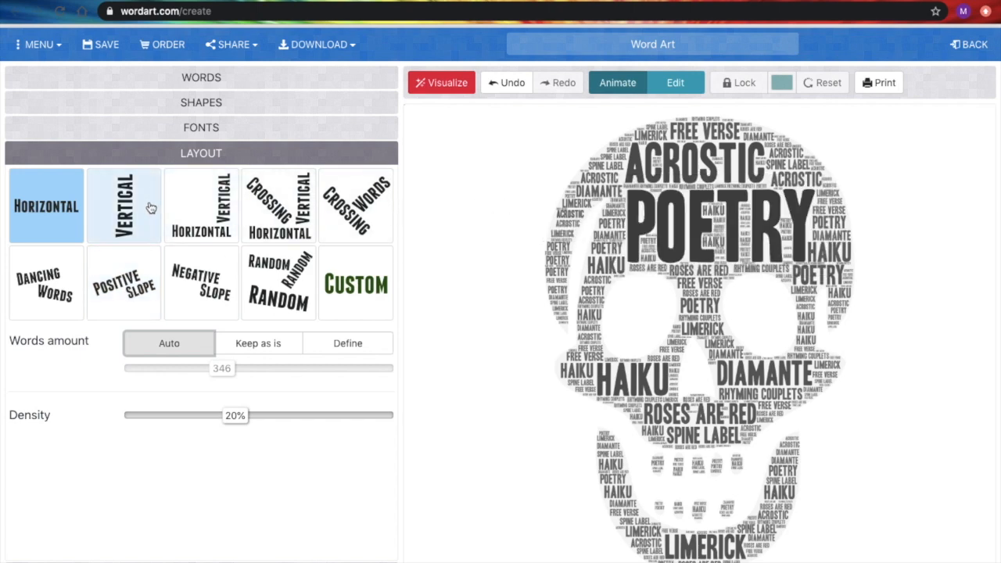
{"action": "left_click", "coordinate": [273, 293]}
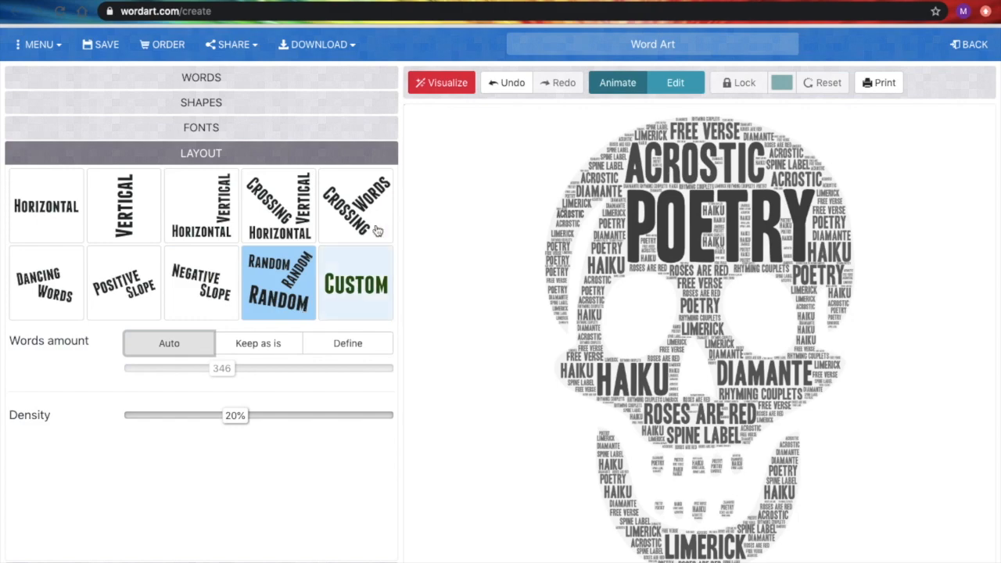
{"action": "left_click", "coordinate": [450, 84]}
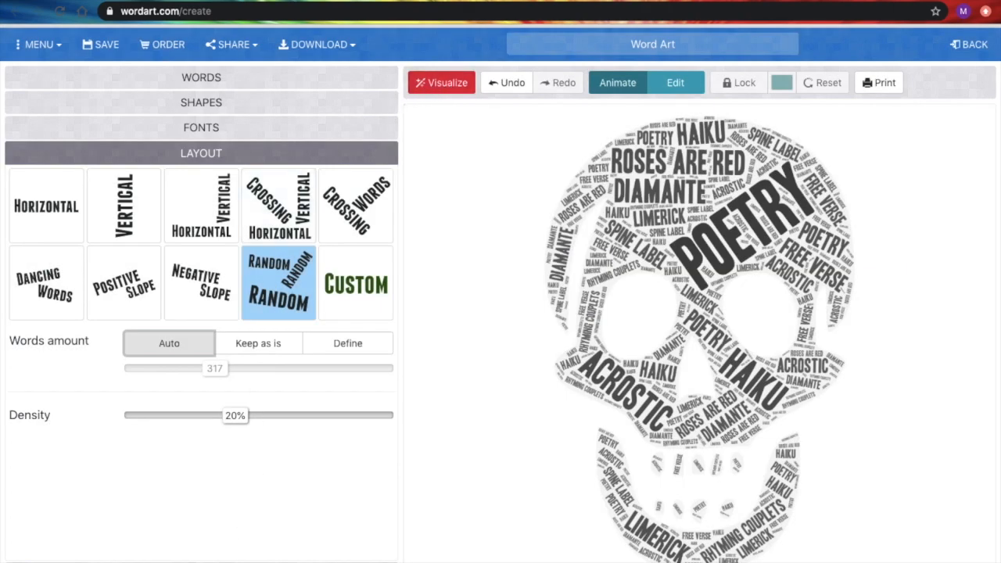
- Switch the word colours to a custom palette and remove all three existing palette colours
{"action": "left_click", "coordinate": [225, 561]}
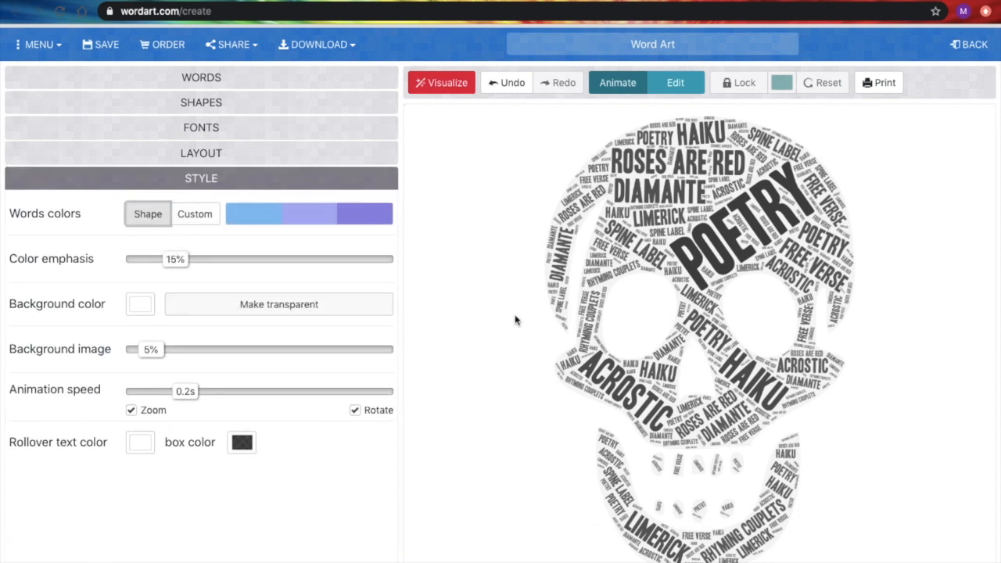
{"action": "left_click", "coordinate": [193, 219]}
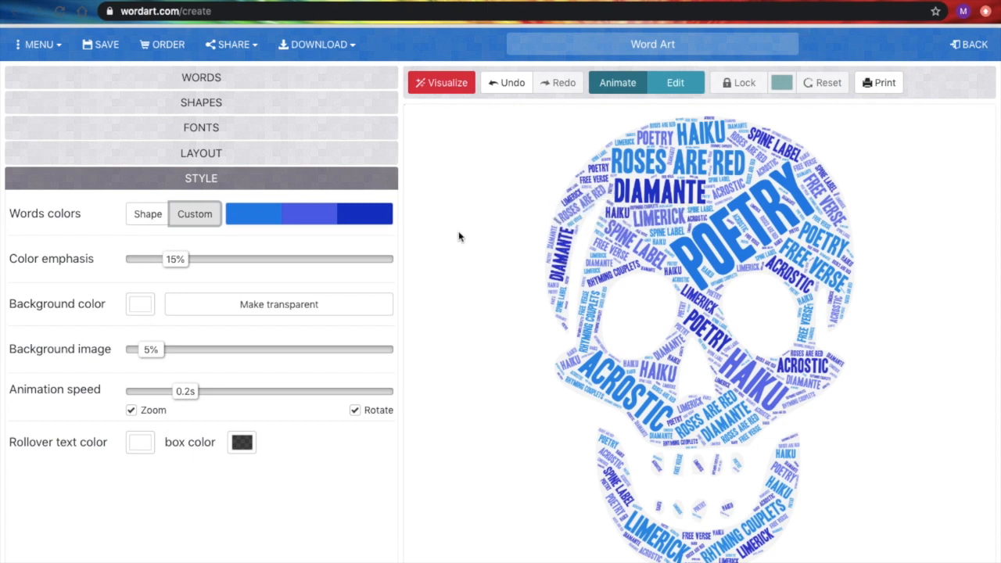
{"action": "left_click", "coordinate": [281, 216]}
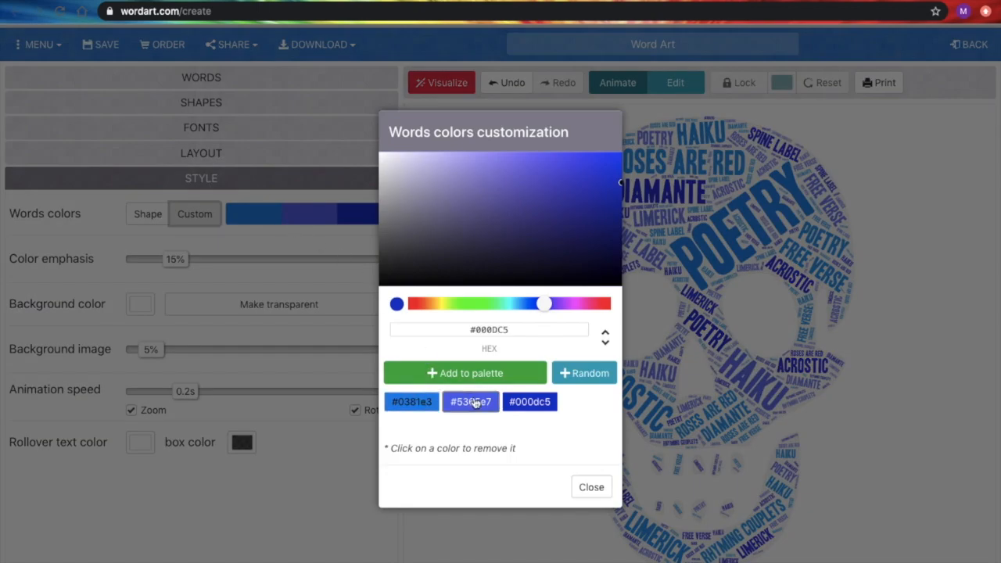
{"action": "left_click", "coordinate": [526, 403]}
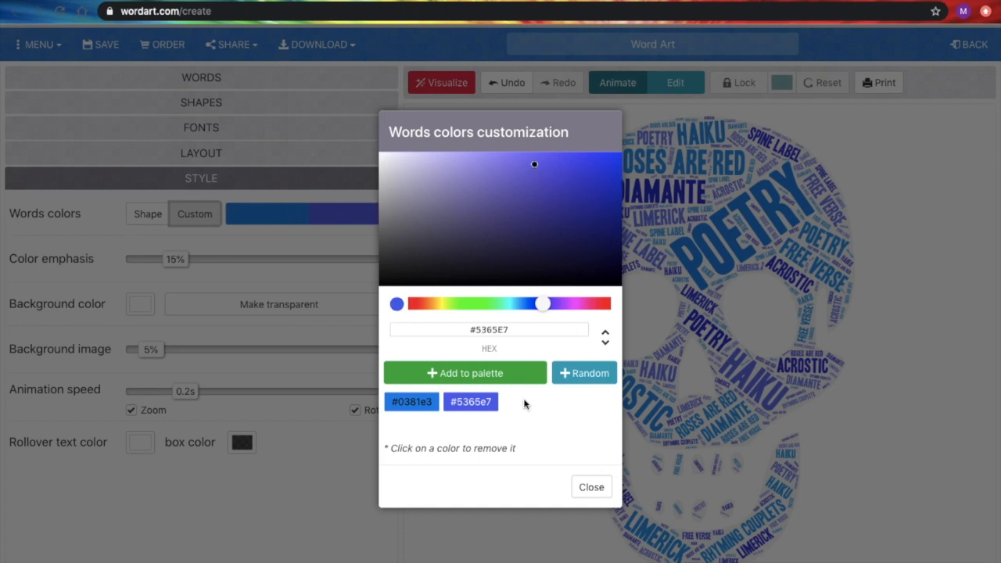
{"action": "left_click", "coordinate": [467, 401]}
{"action": "left_click", "coordinate": [426, 403]}
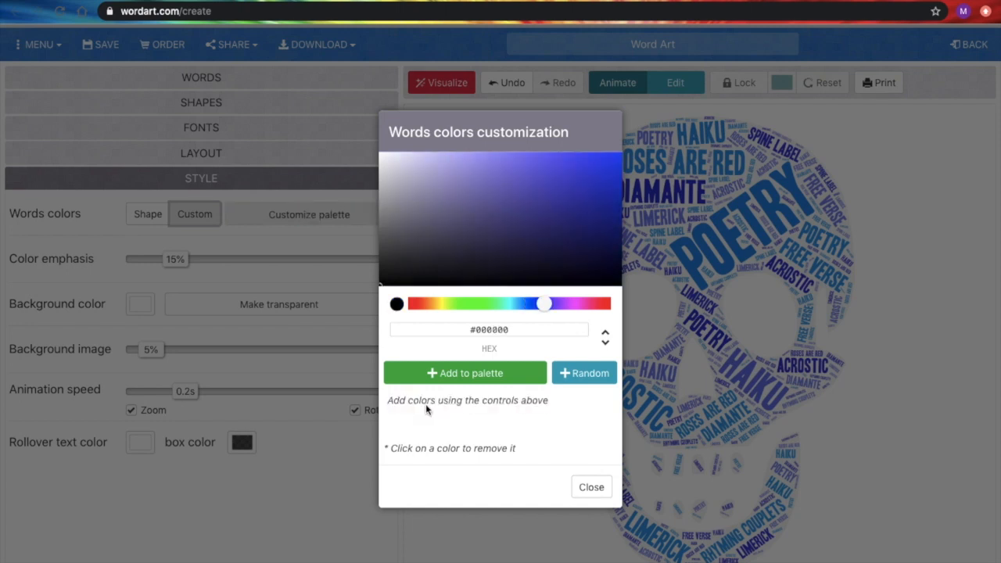
- Pick a bright green, #0DDD35, and add it to the words colour palette
{"action": "left_click_drag", "start_coordinate": [542, 305], "coordinate": [483, 305]}
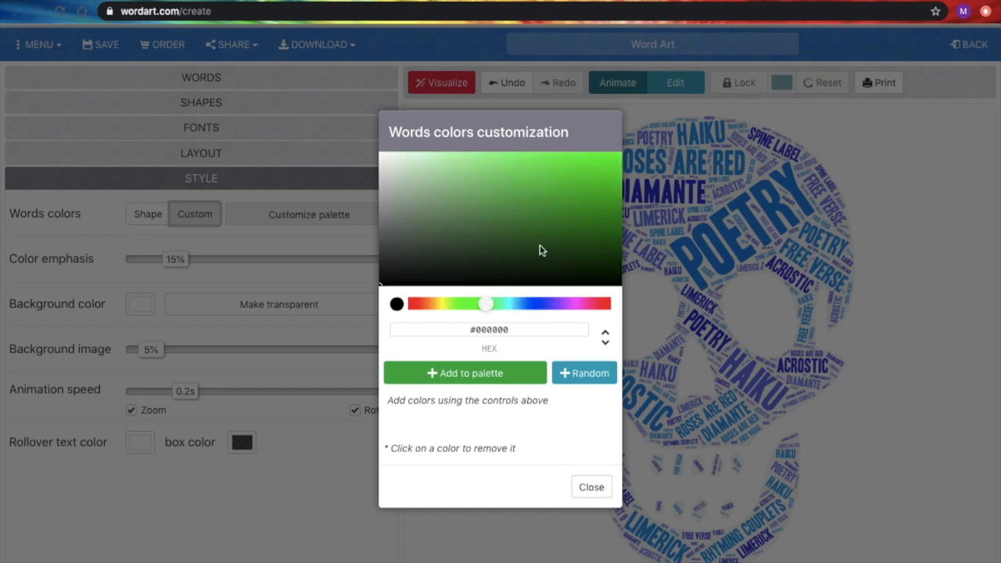
{"action": "left_click", "coordinate": [608, 161]}
{"action": "left_click_drag", "start_coordinate": [600, 166], "coordinate": [603, 202]}
{"action": "left_click", "coordinate": [586, 259]}
{"action": "left_click", "coordinate": [608, 173]}
{"action": "left_click", "coordinate": [509, 374]}
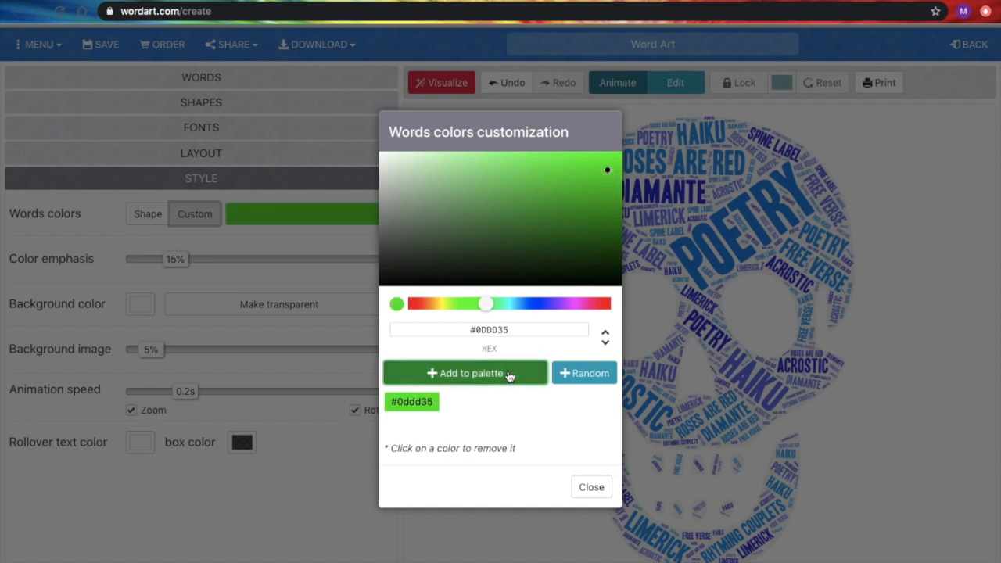
- Add blue #4D74CD and purple #D814E6 to the palette and close the colour customization dialog
{"action": "left_click_drag", "start_coordinate": [485, 303], "coordinate": [535, 309]}
{"action": "left_click", "coordinate": [531, 181]}
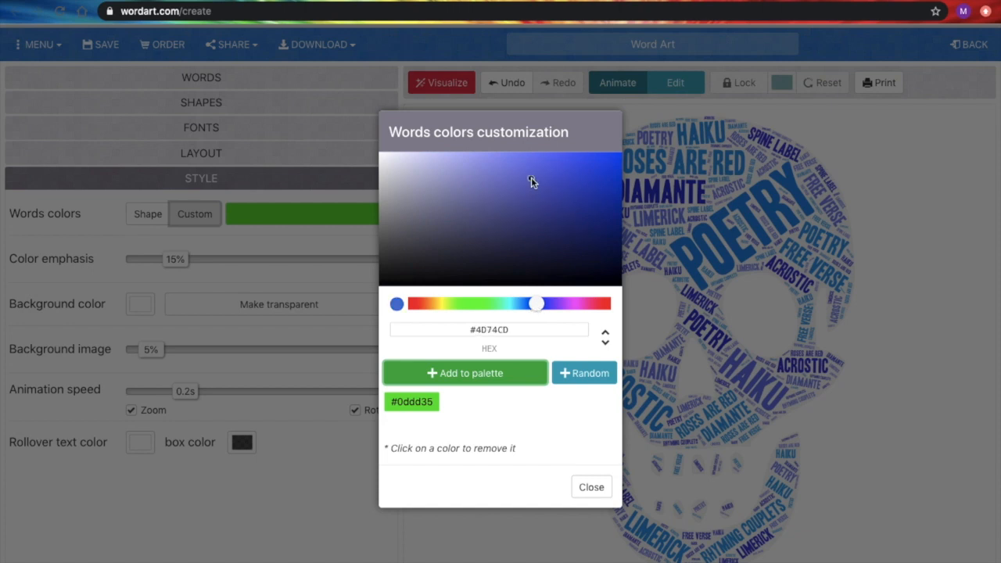
{"action": "left_click", "coordinate": [497, 374]}
{"action": "left_click_drag", "start_coordinate": [538, 305], "coordinate": [577, 306]}
{"action": "left_click", "coordinate": [601, 165]}
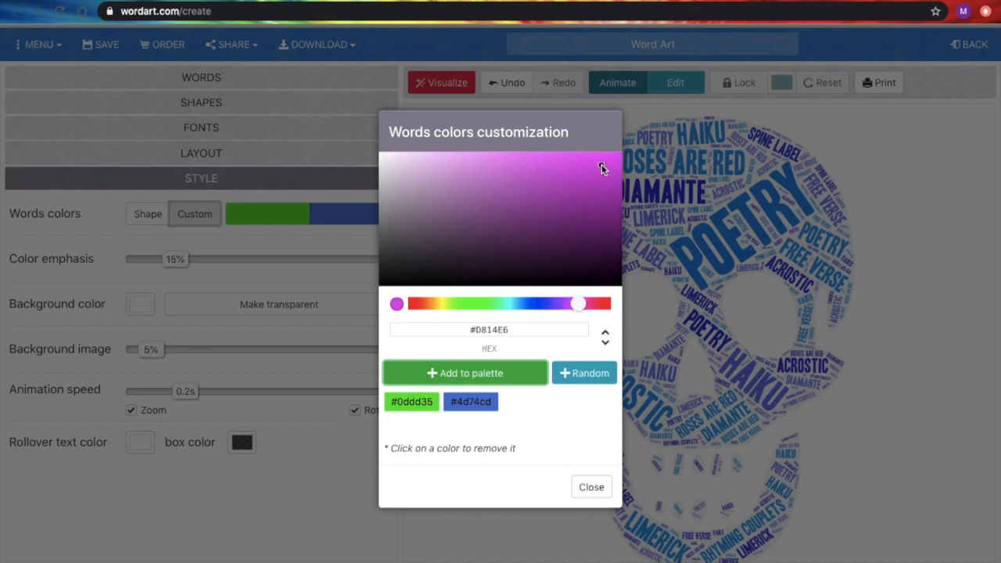
{"action": "left_click", "coordinate": [509, 376]}
{"action": "left_click", "coordinate": [593, 492]}
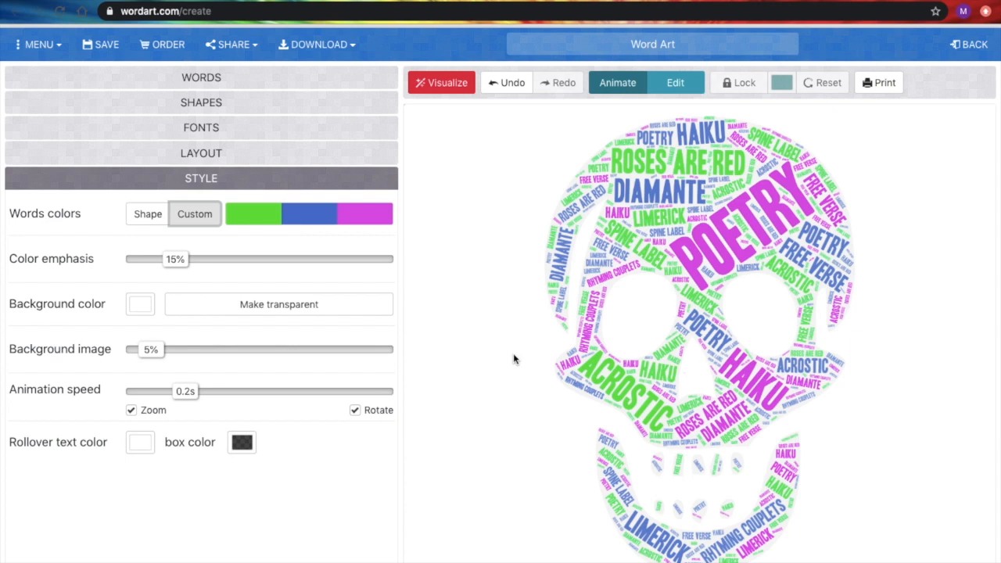
- Change the word cloud shape to the red heart from the Hearts category and visualize it
{"action": "left_click", "coordinate": [247, 82]}
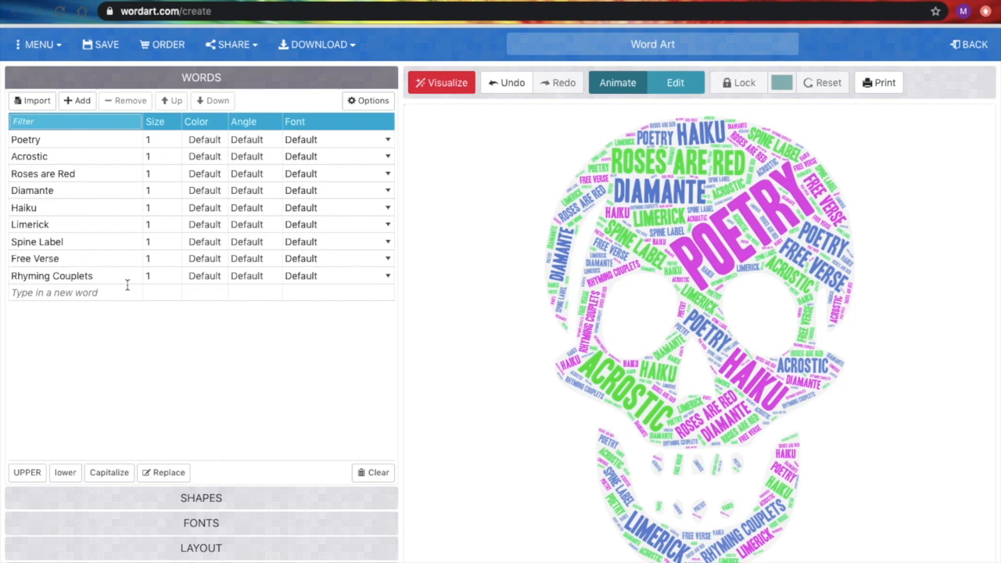
{"action": "left_click", "coordinate": [222, 502]}
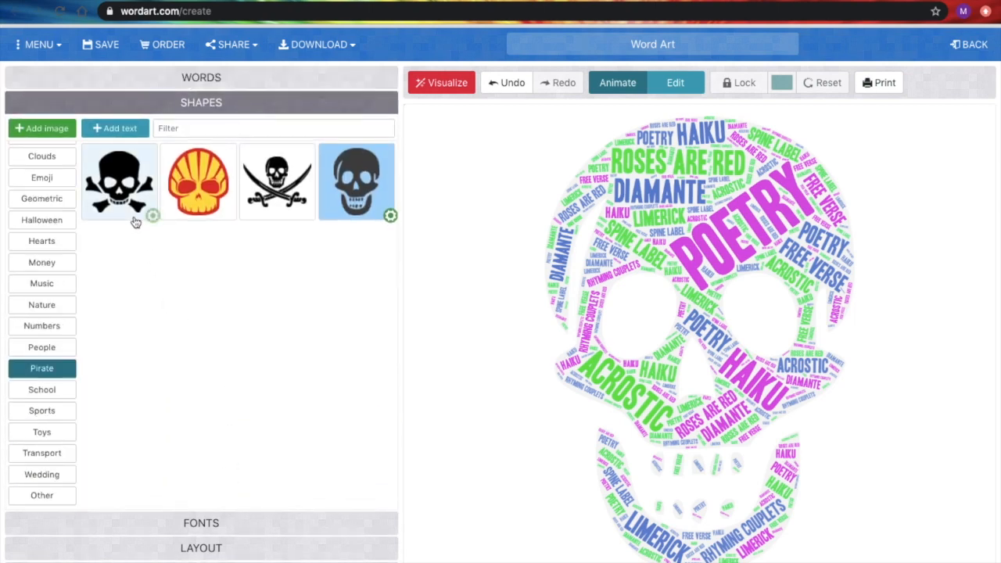
{"action": "left_click", "coordinate": [51, 244]}
{"action": "left_click", "coordinate": [138, 189]}
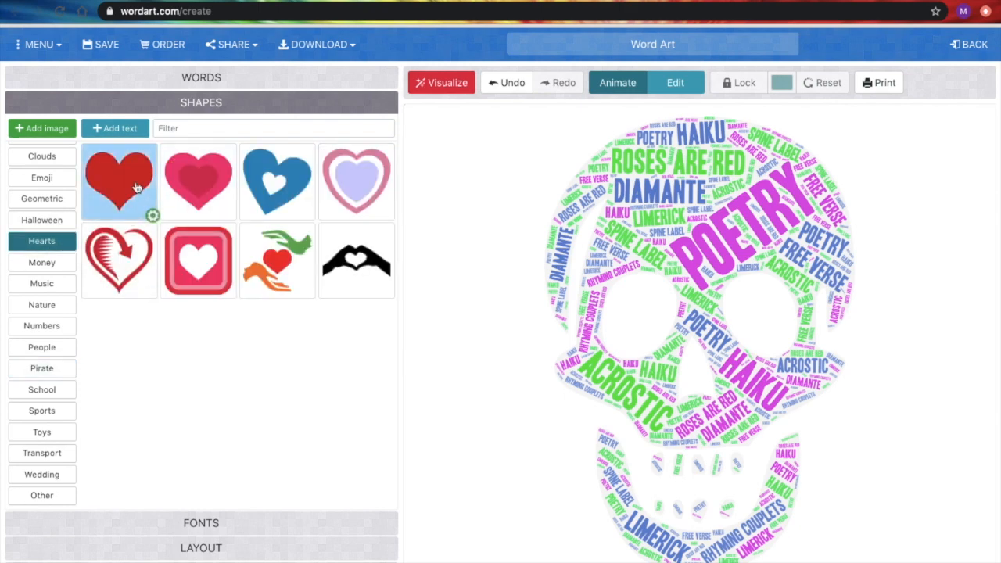
{"action": "left_click", "coordinate": [444, 83]}
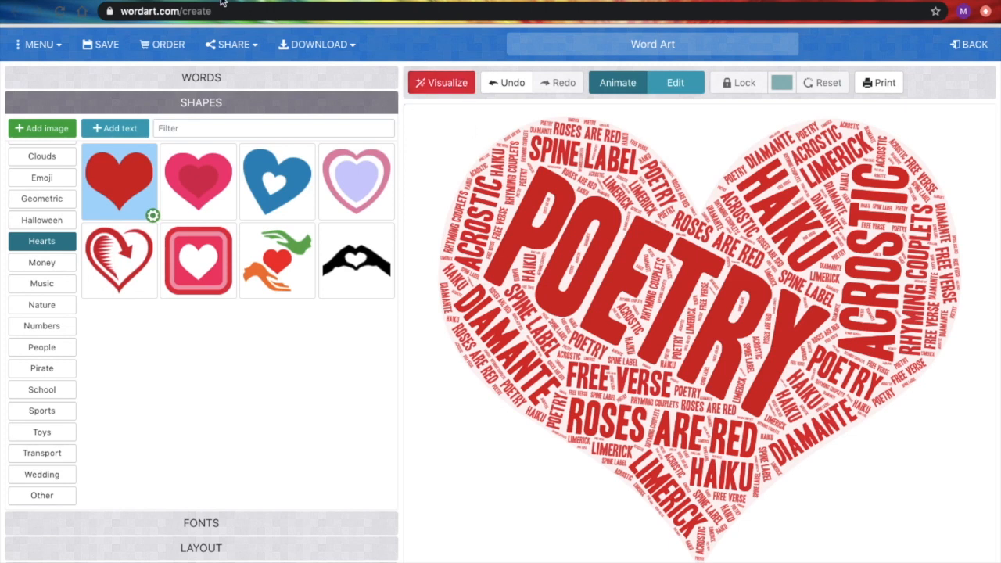
- Download the word art as a standard JPEG
{"action": "left_click", "coordinate": [309, 47]}
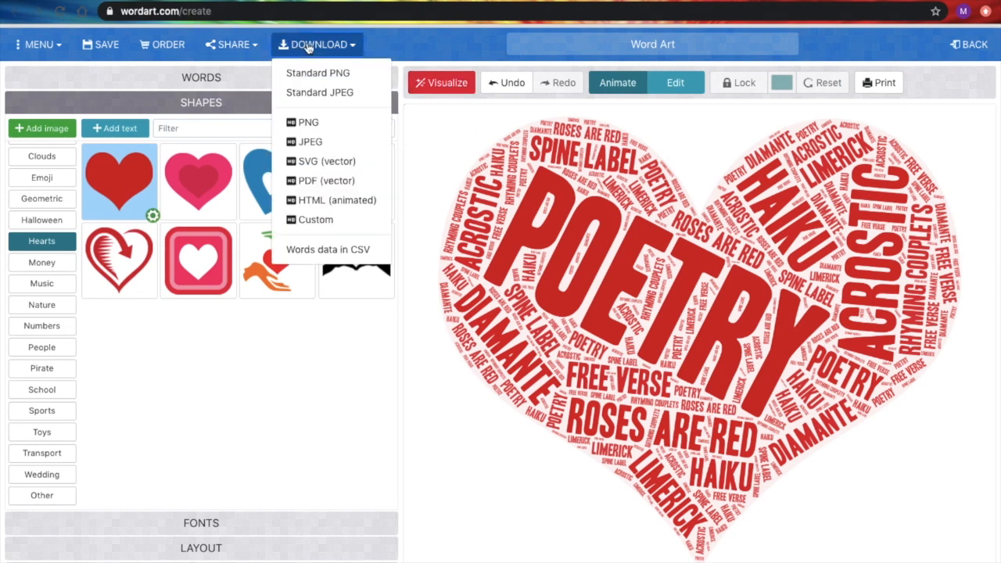
{"action": "left_click", "coordinate": [315, 94]}
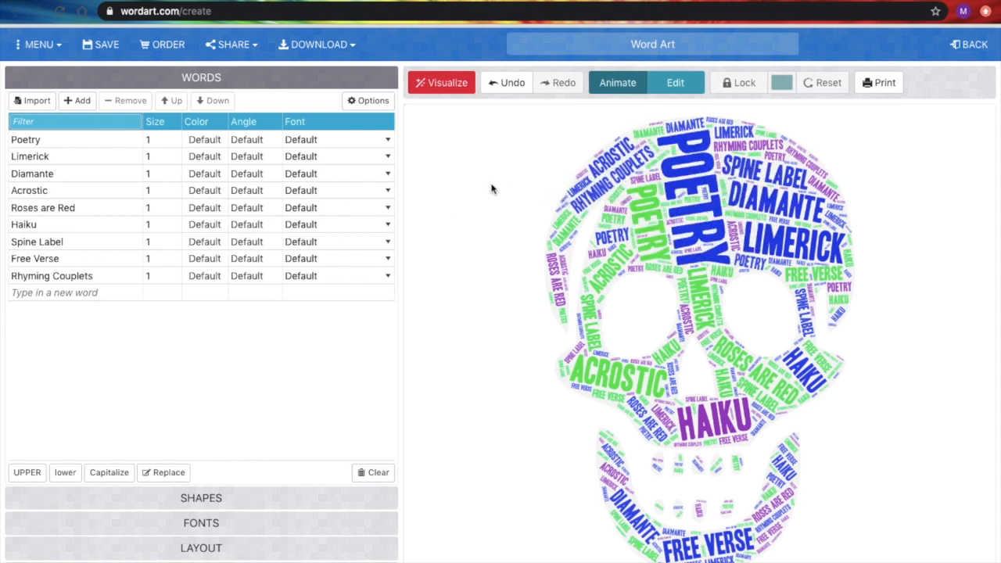
- Remove the word Poetry from the list, add it back as a new word, and visualize
{"action": "left_click", "coordinate": [54, 138]}
{"action": "double_click", "coordinate": [23, 137]}
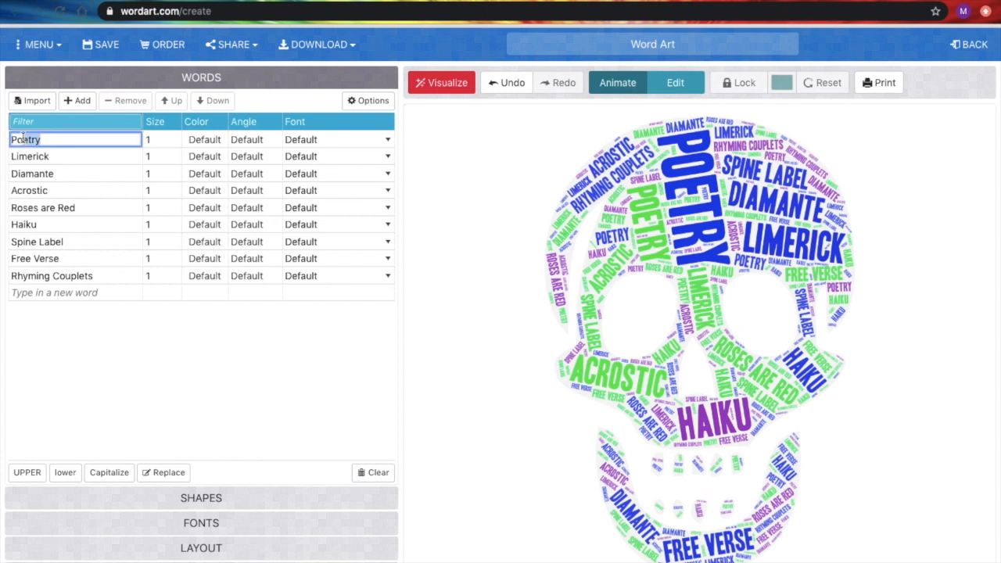
{"action": "left_click", "coordinate": [126, 100]}
{"action": "left_click", "coordinate": [92, 277]}
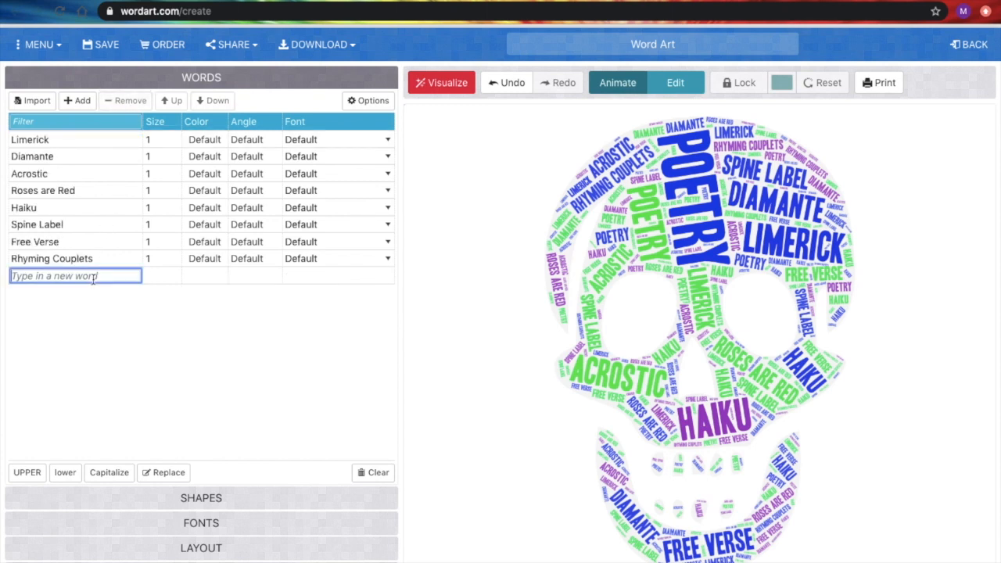
{"action": "type", "text": "Poetry"}
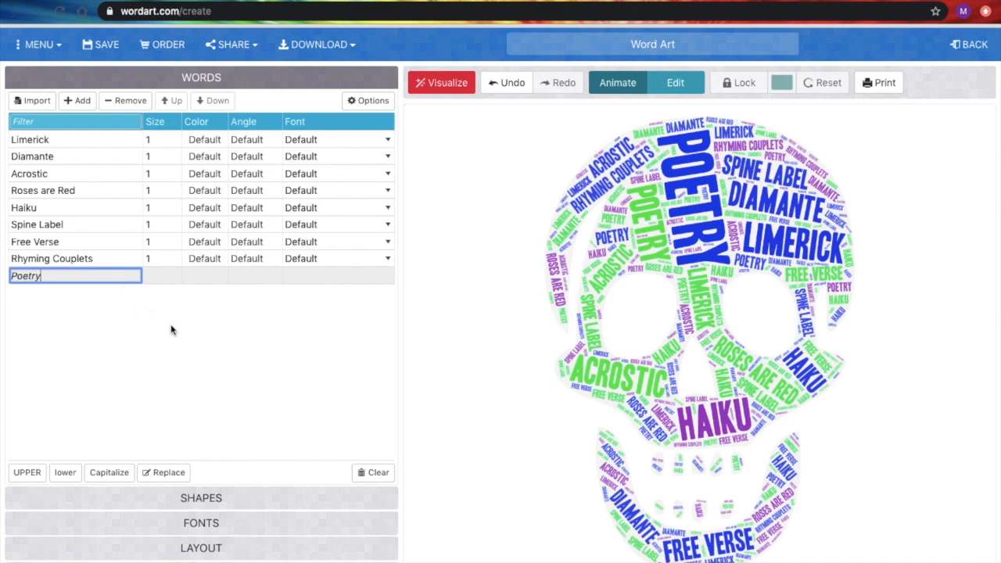
{"action": "key", "text": "Return"}
{"action": "left_click", "coordinate": [450, 83]}
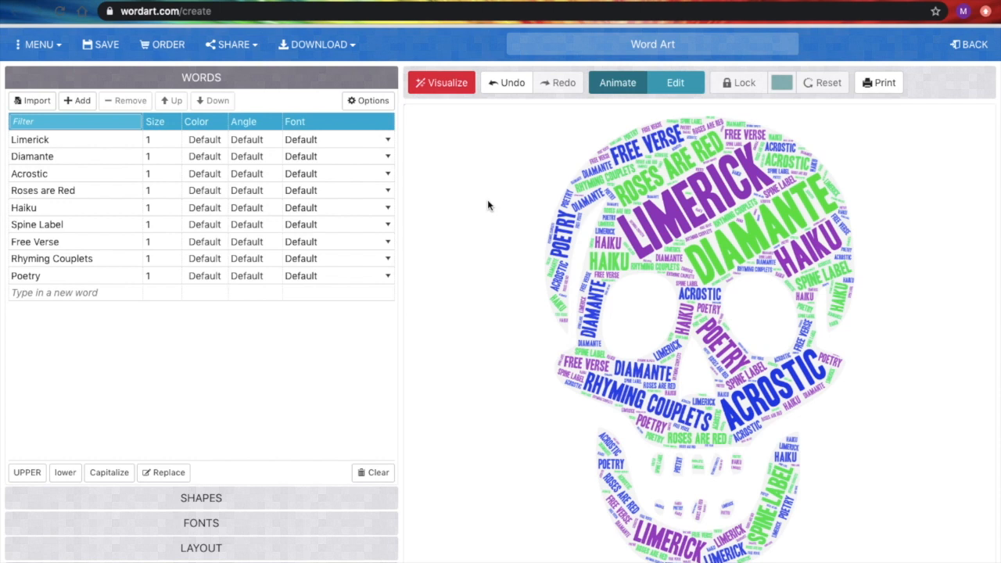
- Set the size of the word Poetry to 100 and visualize the cloud
{"action": "left_click", "coordinate": [159, 276]}
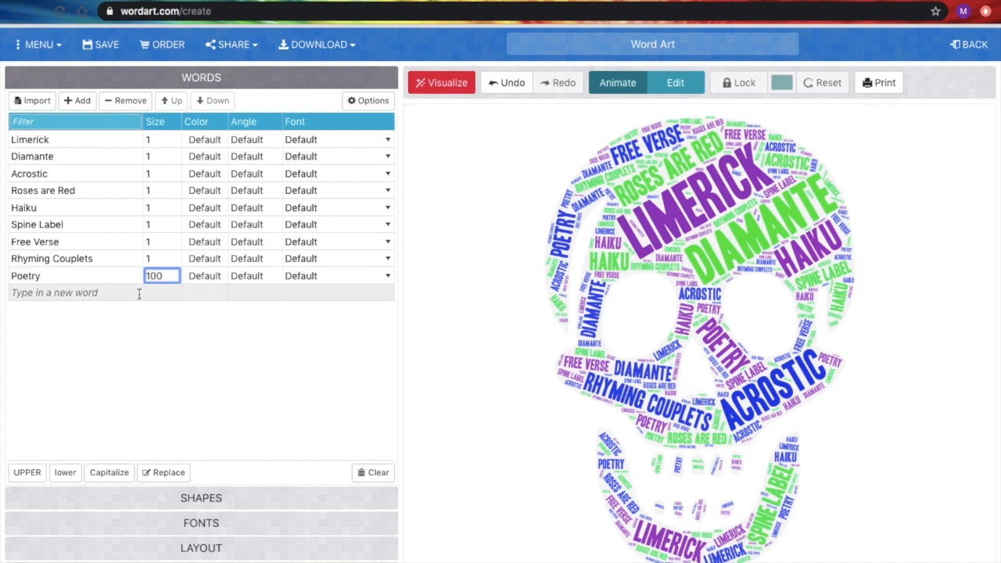
{"action": "left_click", "coordinate": [163, 308]}
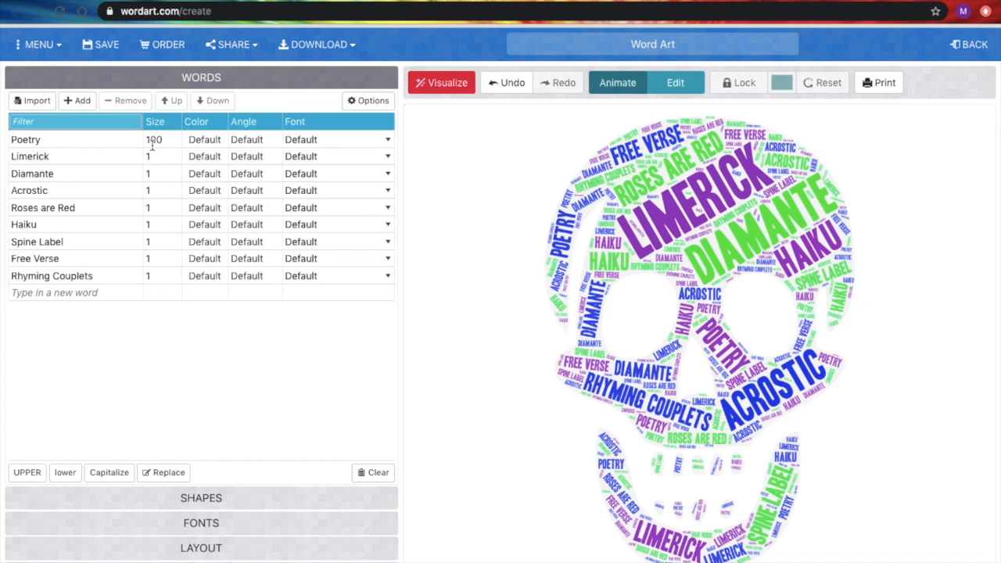
{"action": "left_click", "coordinate": [443, 87]}
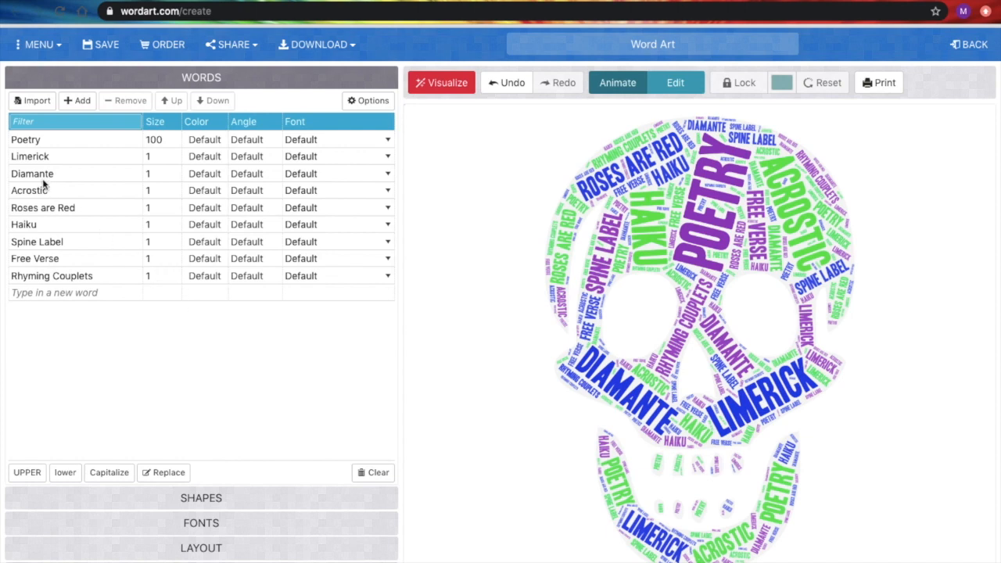
- Set the colour of the word Diamante to black
{"action": "left_click", "coordinate": [206, 177]}
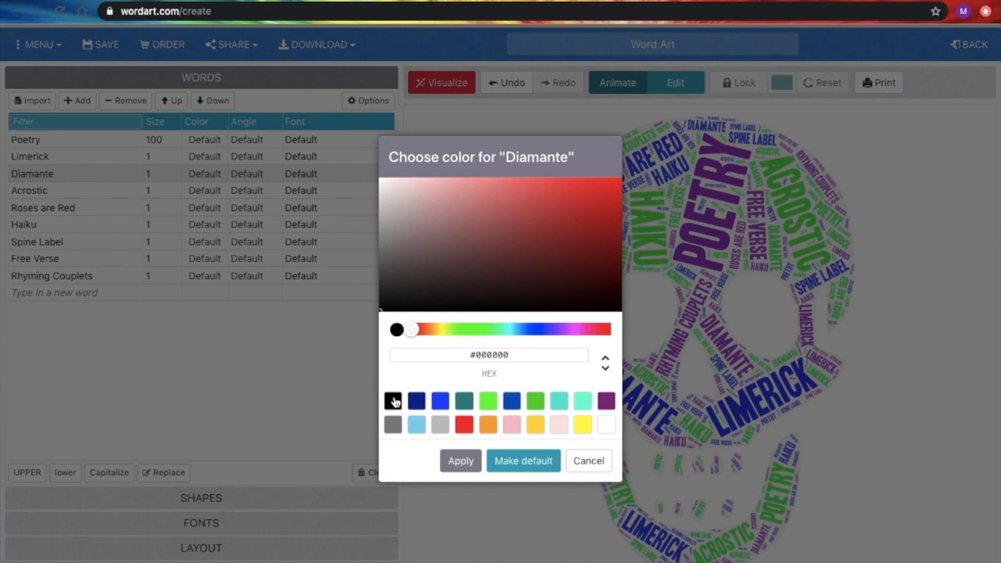
{"action": "left_click_drag", "start_coordinate": [475, 330], "coordinate": [504, 331]}
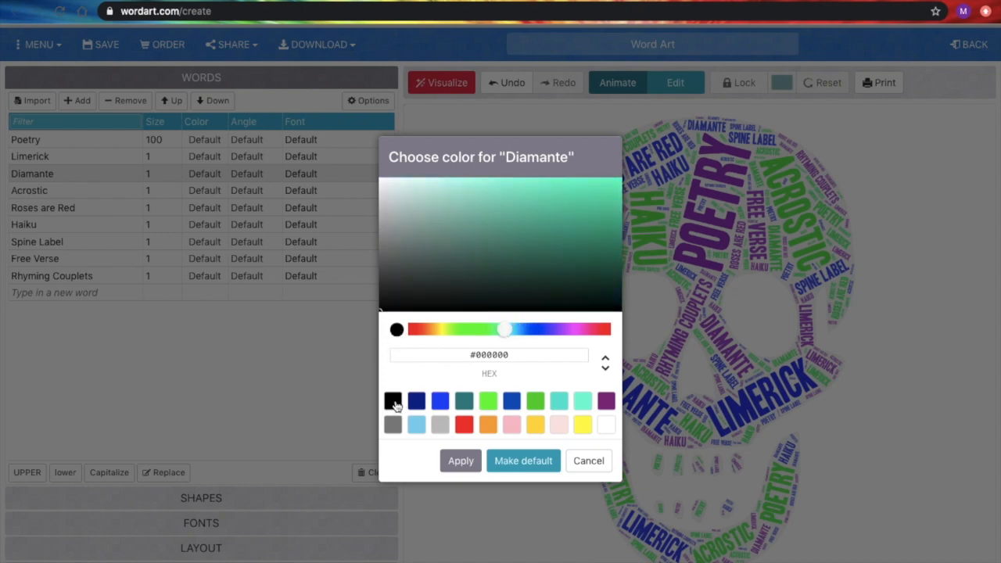
{"action": "left_click", "coordinate": [465, 461]}
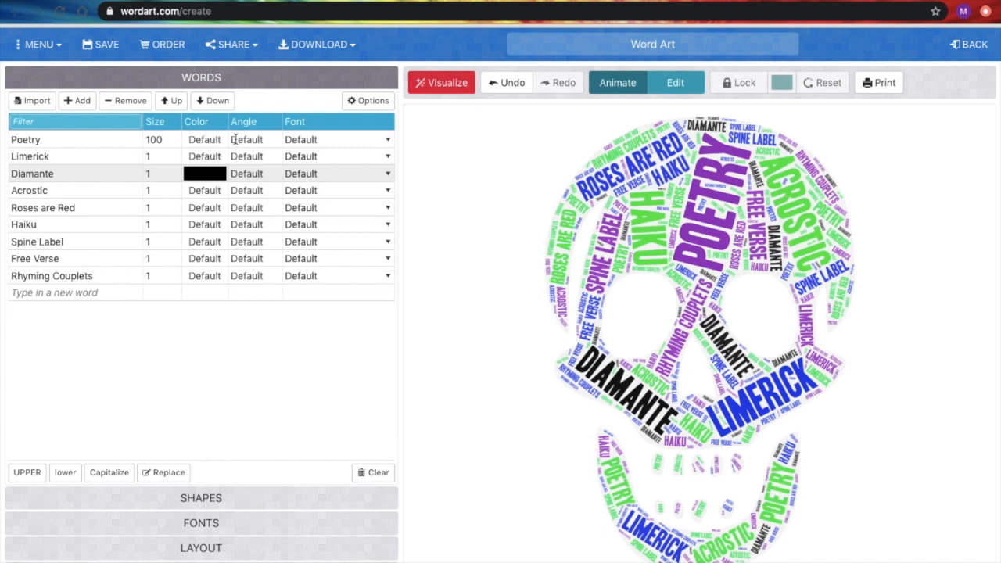
- Change the font of the word Poetry to Dock 51 and visualize the cloud
{"action": "left_click", "coordinate": [387, 140]}
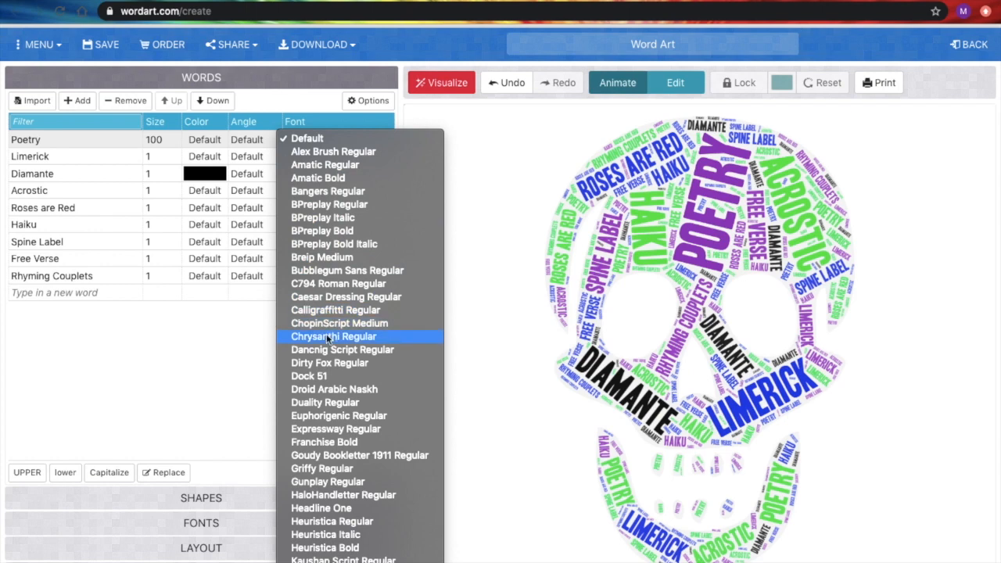
{"action": "left_click", "coordinate": [323, 379]}
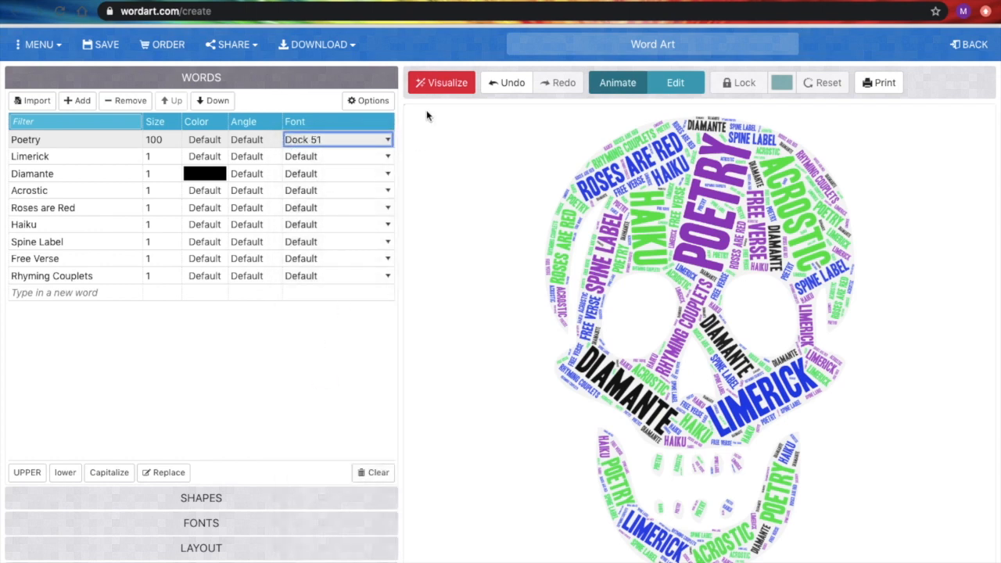
{"action": "left_click", "coordinate": [450, 83]}
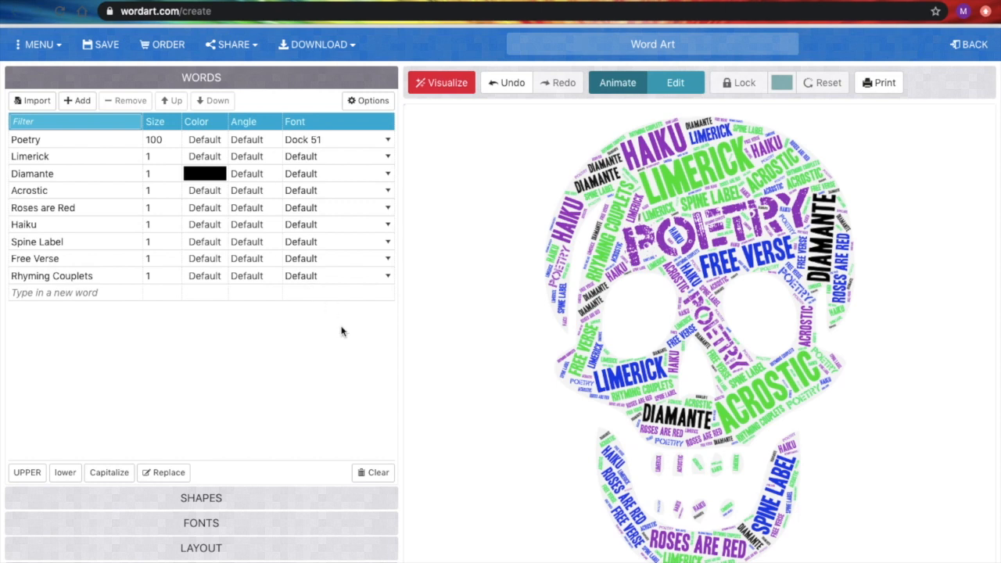
{"action": "left_click", "coordinate": [302, 47]}
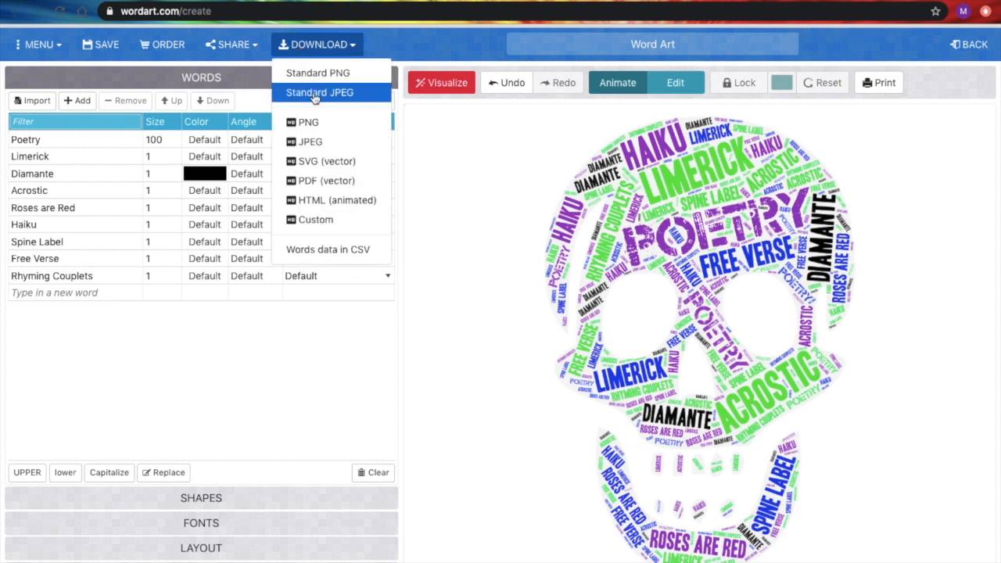
{"action": "left_click", "coordinate": [459, 145]}
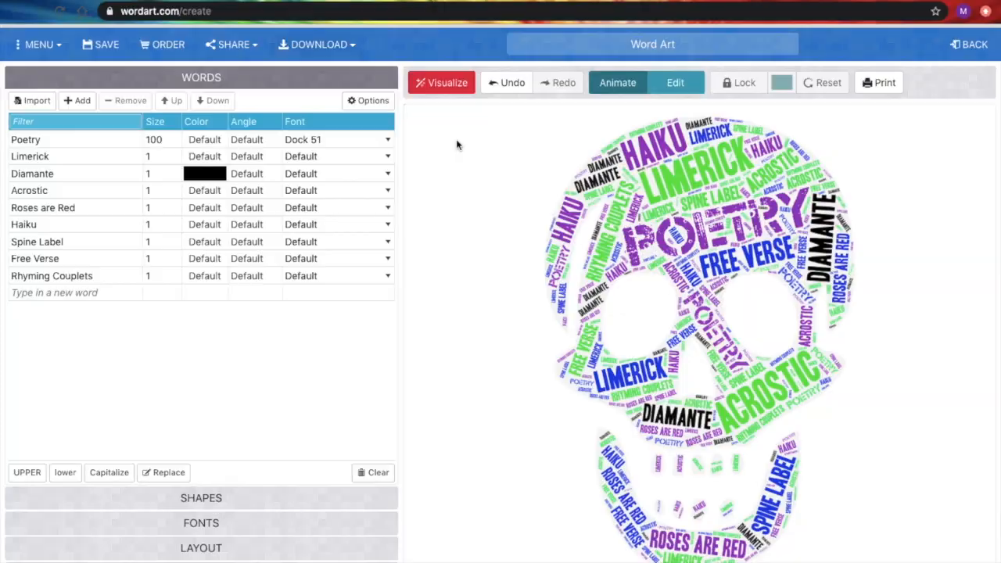